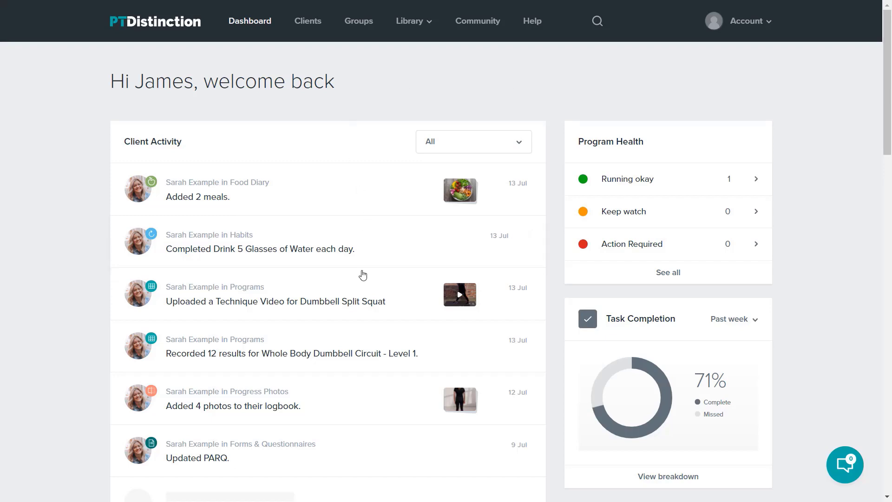
# Open the water habit's full Habits Progress Report showing 33% completion for 8–15 Jul 2021
pyautogui.click(360, 255)
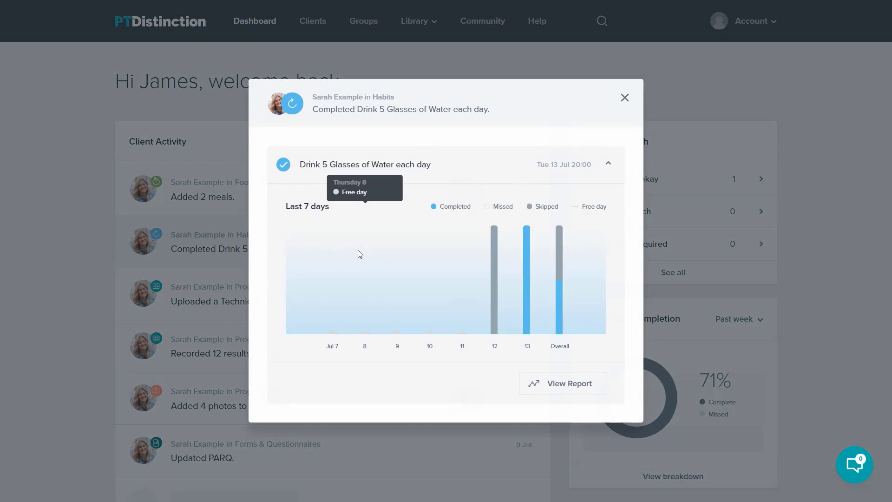
pyautogui.moveTo(410, 268)
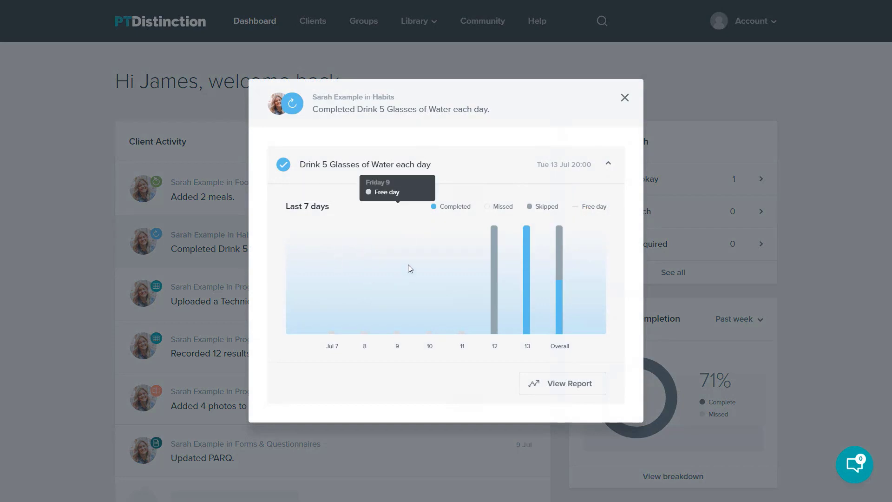
pyautogui.click(562, 393)
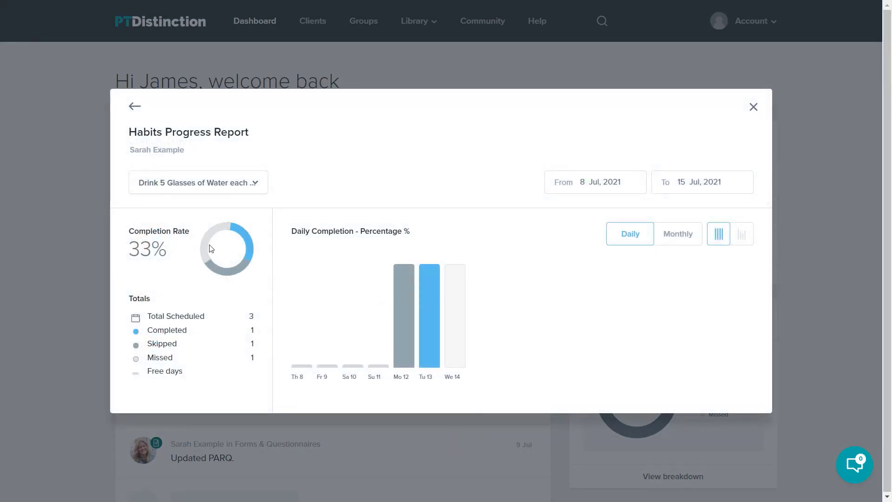
pyautogui.moveTo(219, 265)
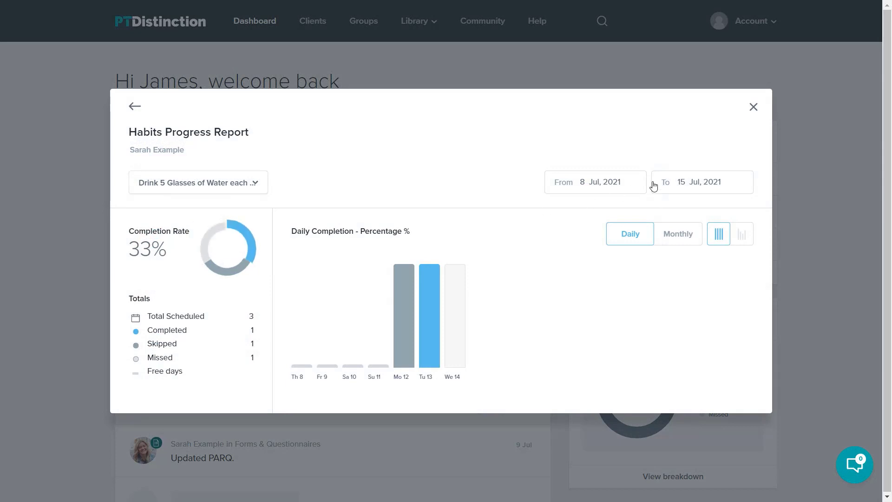
# Close the habit report and scroll through the 12 recorded Whole Body Dumbbell Circuit - Level 1 results
pyautogui.click(752, 109)
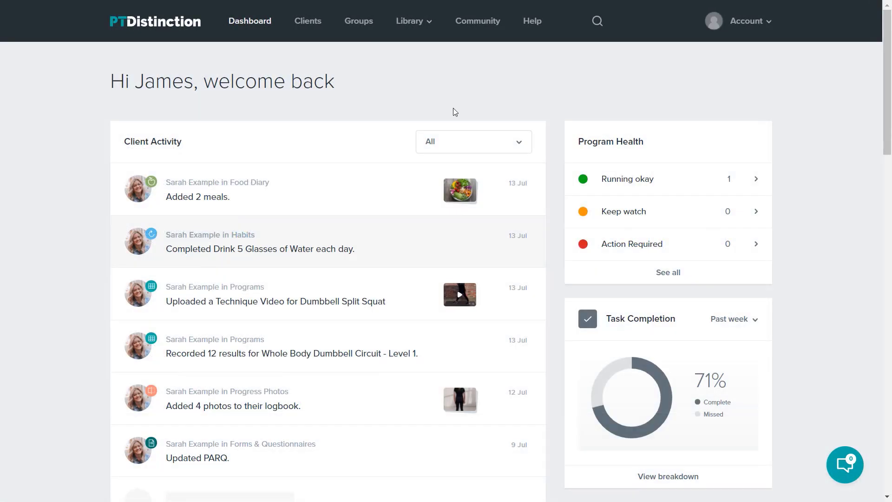
pyautogui.scroll(-1, 350, 231)
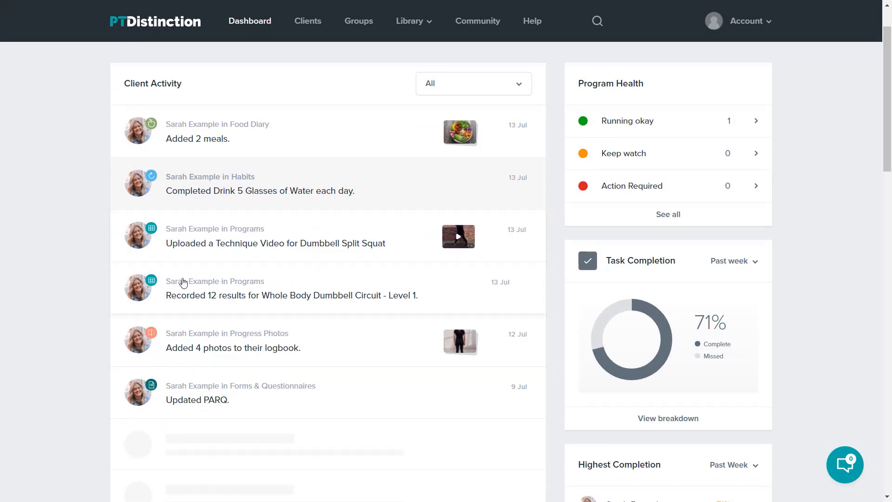
pyautogui.click(324, 300)
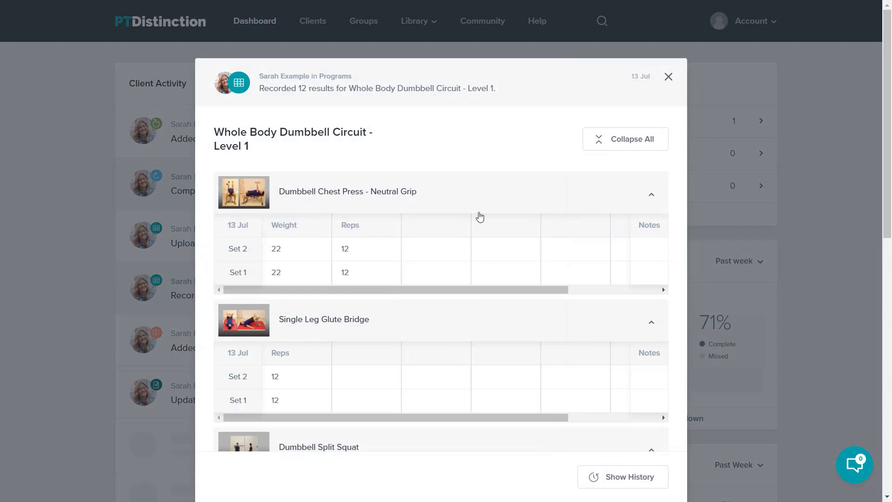
pyautogui.scroll(-2, 479, 215)
pyautogui.scroll(-5, 484, 184)
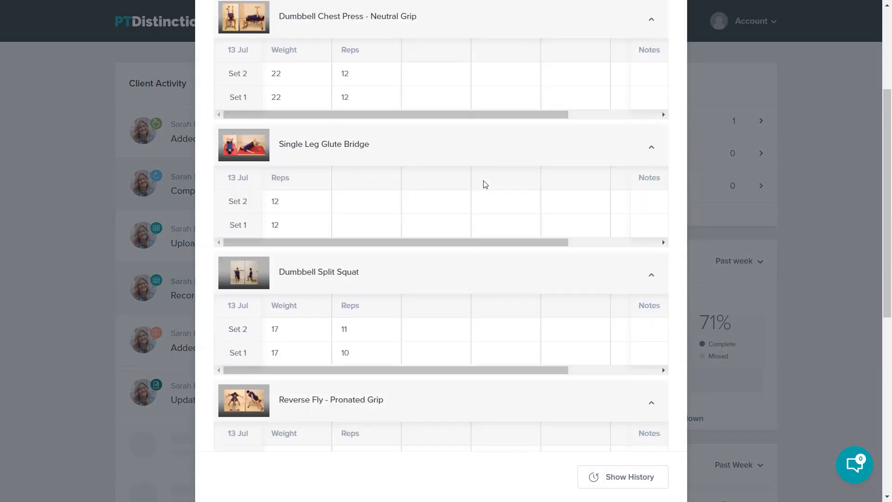
pyautogui.scroll(-3, 485, 185)
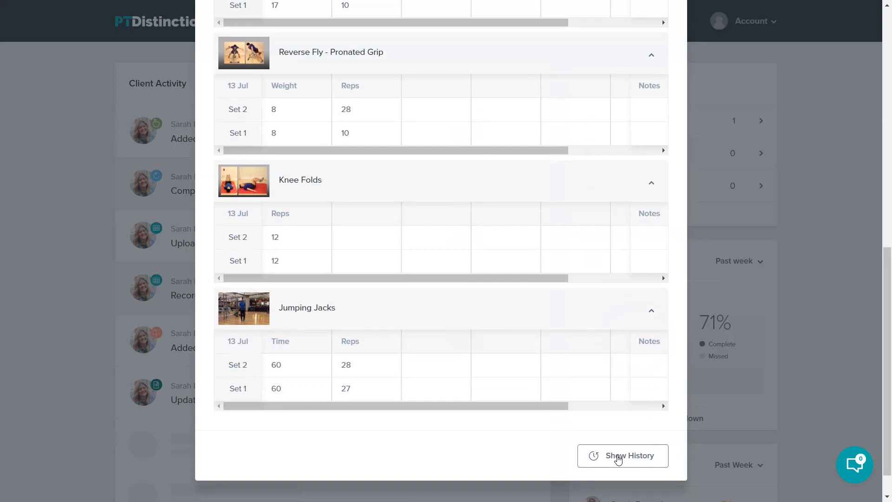
# Open the circuit's progress history, checking the workout list without changing it
pyautogui.click(618, 456)
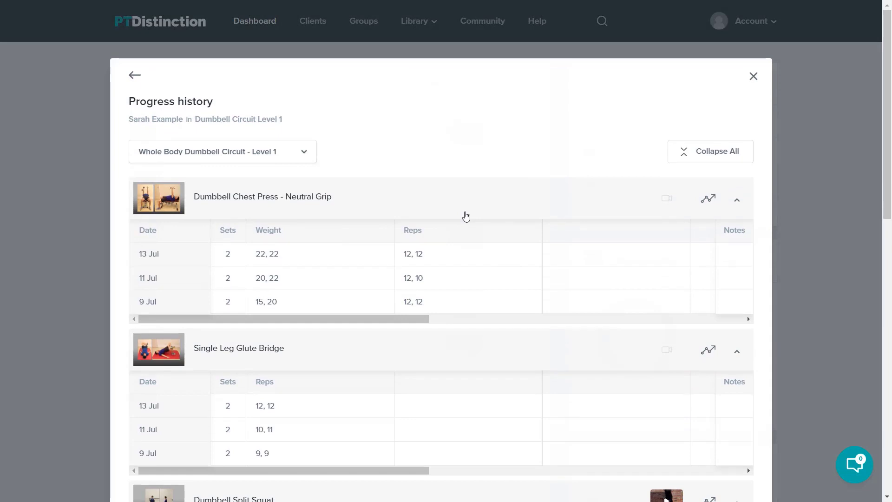
pyautogui.click(304, 154)
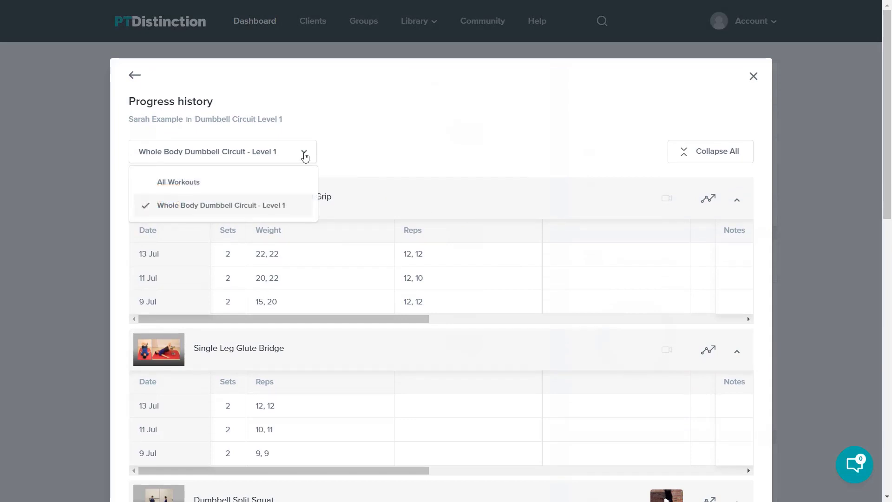
pyautogui.click(304, 152)
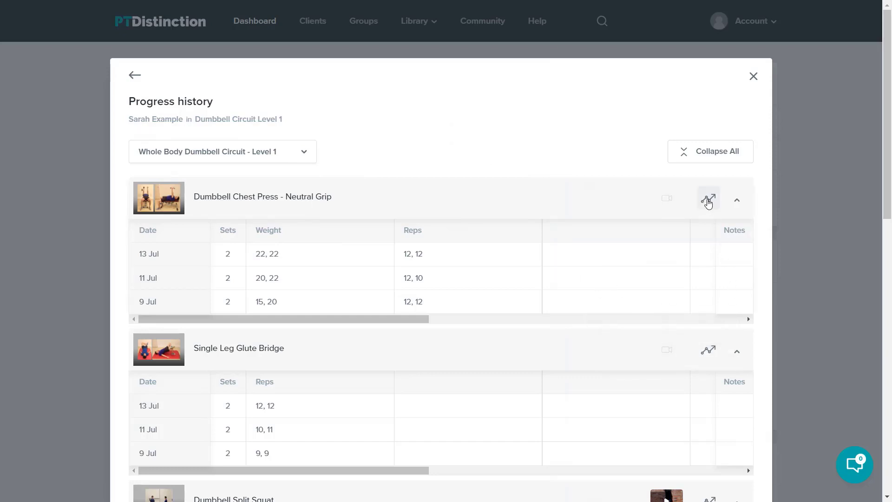
# Chart Dumbbell Chest Press weight progress, then close the chart and collapse that exercise
pyautogui.click(709, 201)
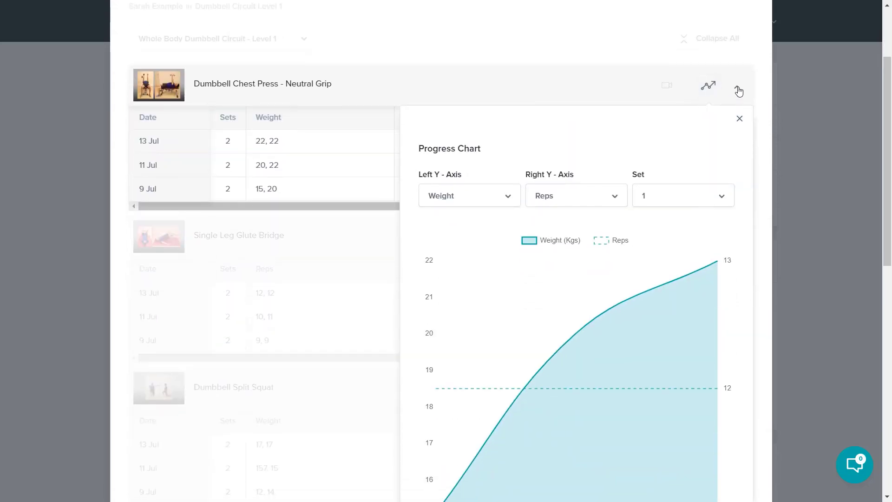
pyautogui.scroll(-3, 618, 175)
pyautogui.scroll(3, 618, 175)
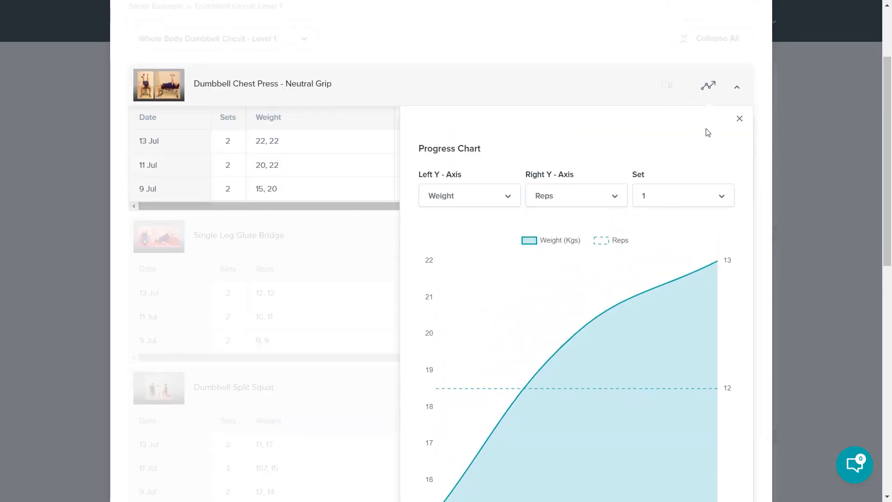
pyautogui.click(736, 92)
pyautogui.scroll(-1, 626, 133)
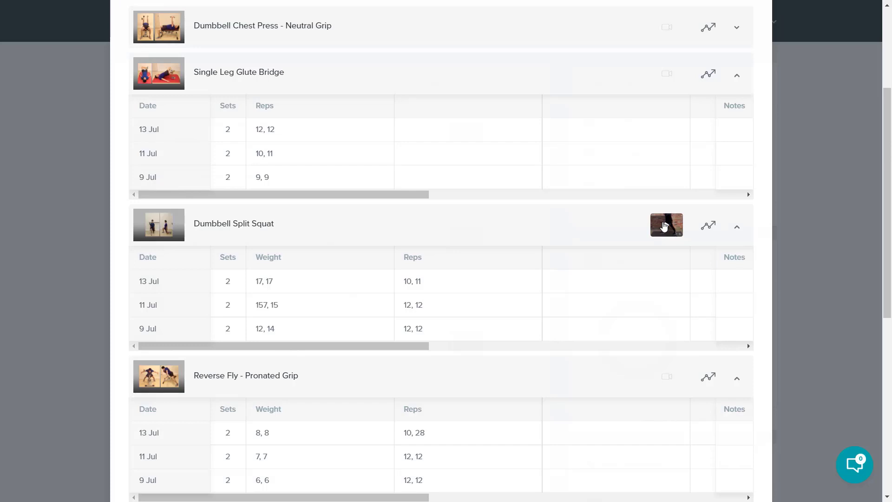
# Play and pause the Dumbbell Split Squat technique video, then close it
pyautogui.click(665, 226)
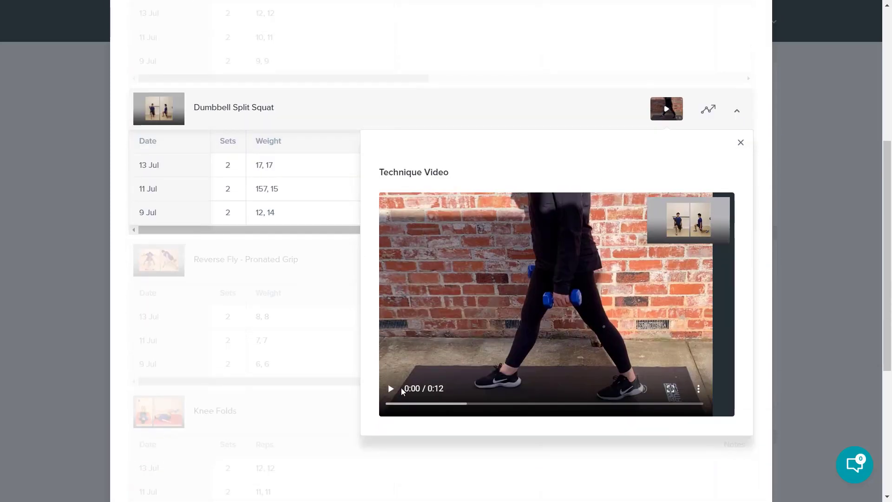
pyautogui.click(391, 389)
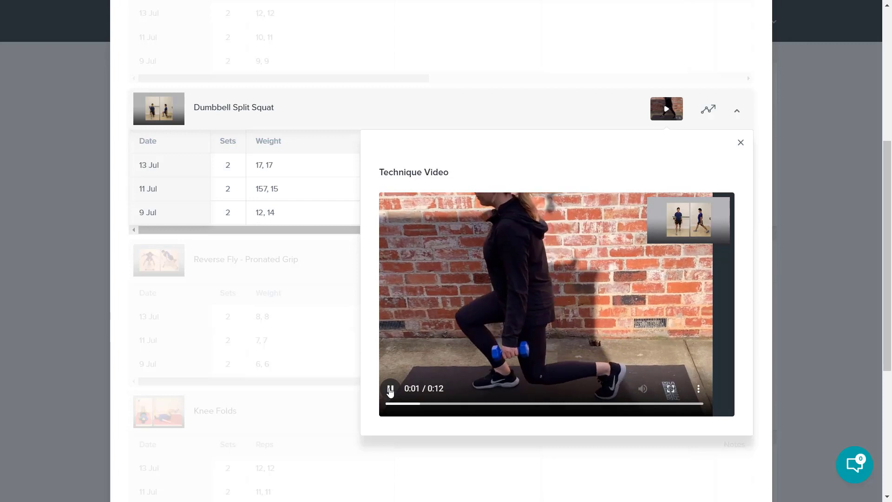
pyautogui.click(474, 356)
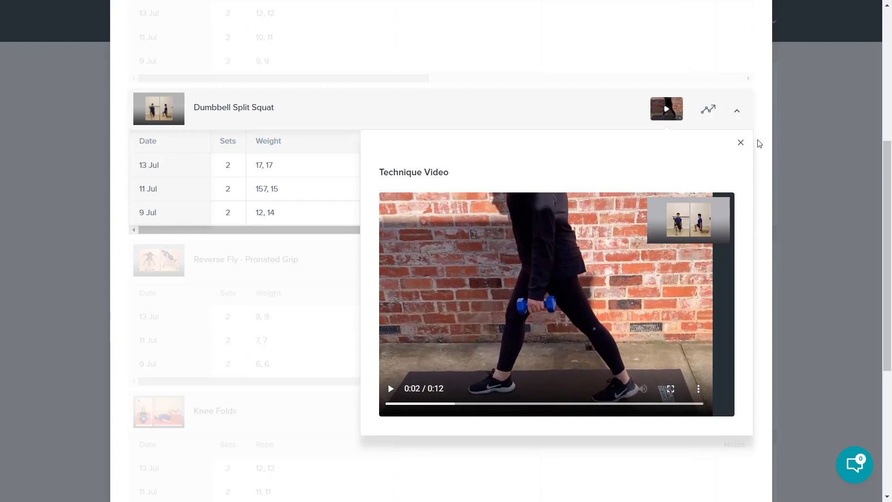
pyautogui.click(741, 143)
pyautogui.scroll(-1, 632, 220)
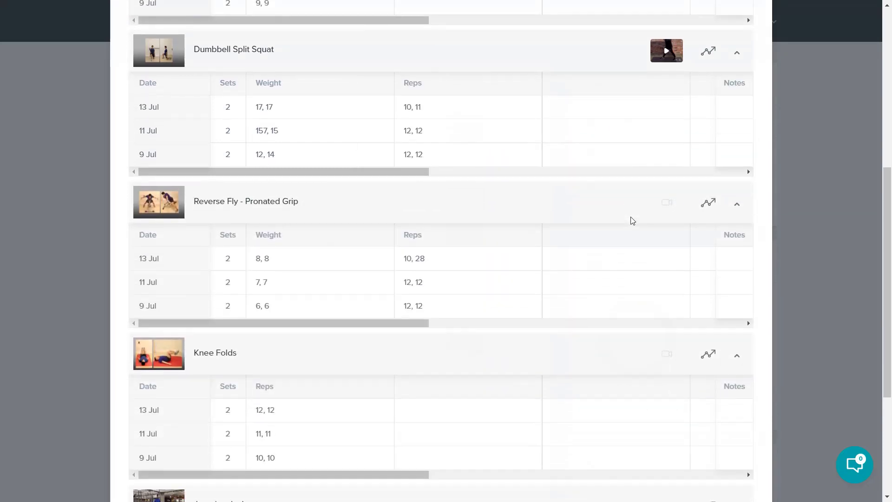
pyautogui.scroll(2, 633, 221)
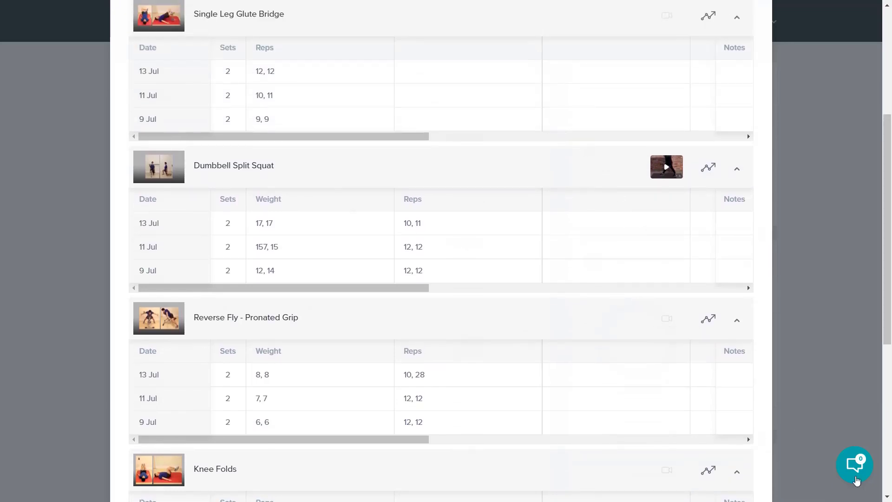
# Glance at the Messages panel, then close Progress history to return to the dashboard
pyautogui.click(855, 467)
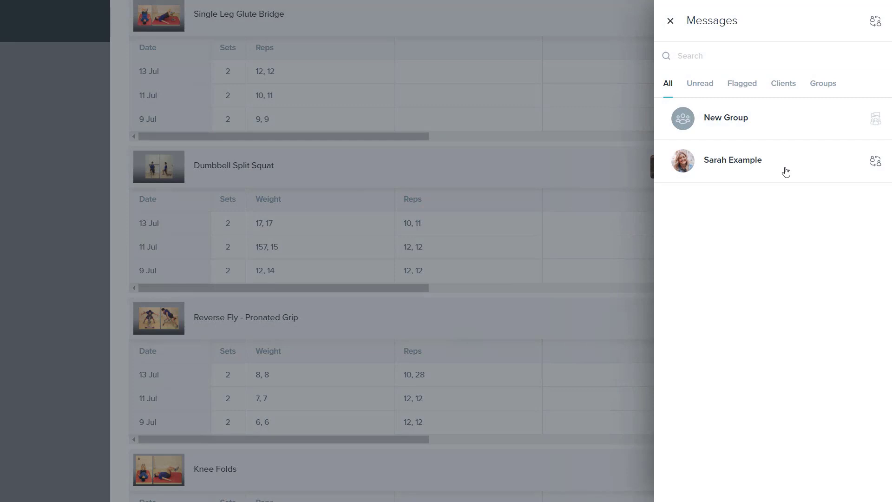
pyautogui.click(670, 21)
pyautogui.scroll(5, 560, 106)
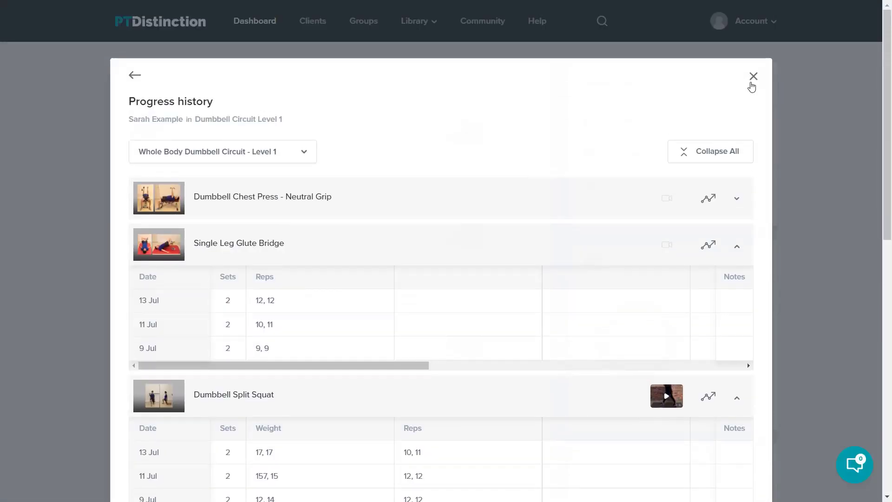
pyautogui.click(758, 76)
pyautogui.scroll(2, 512, 135)
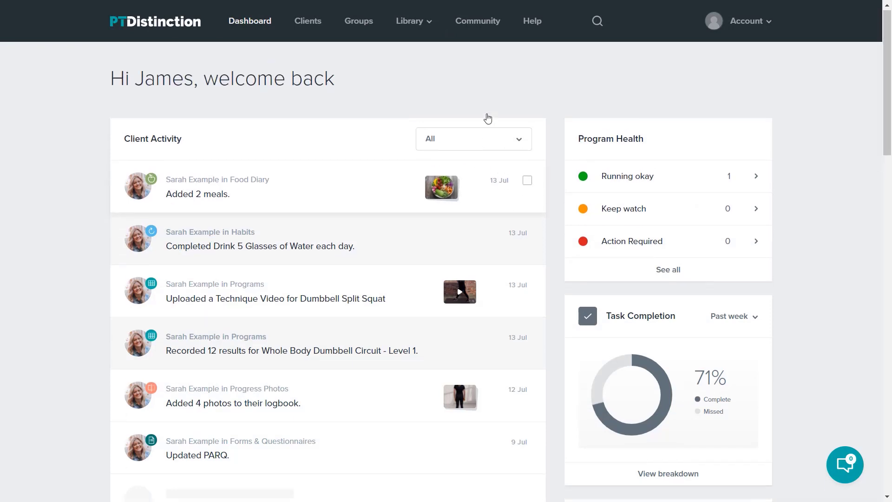
pyautogui.click(506, 139)
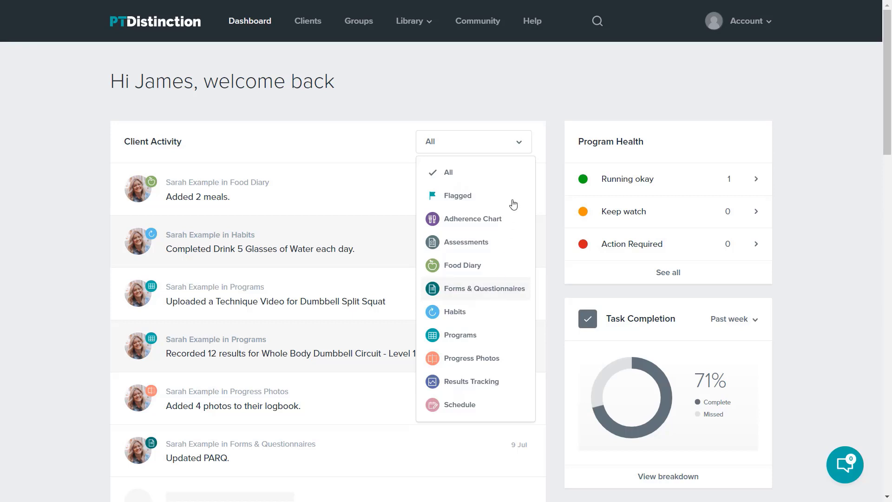
pyautogui.click(522, 146)
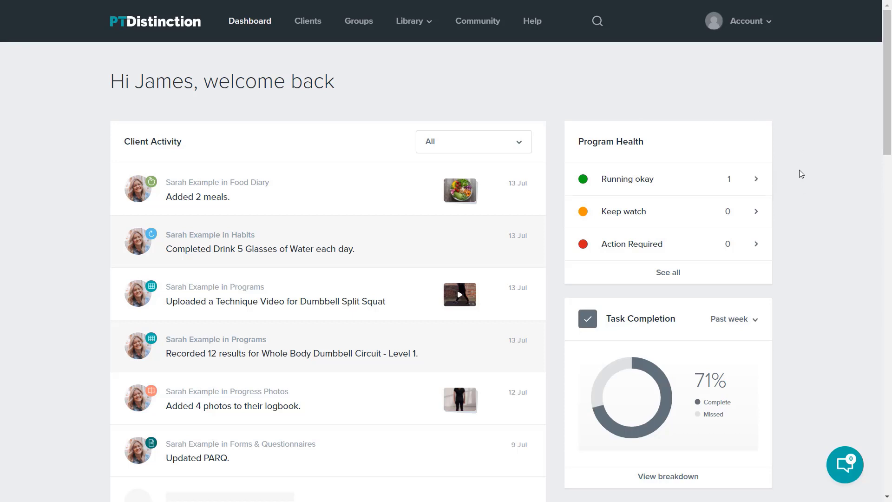
pyautogui.scroll(-1, 802, 172)
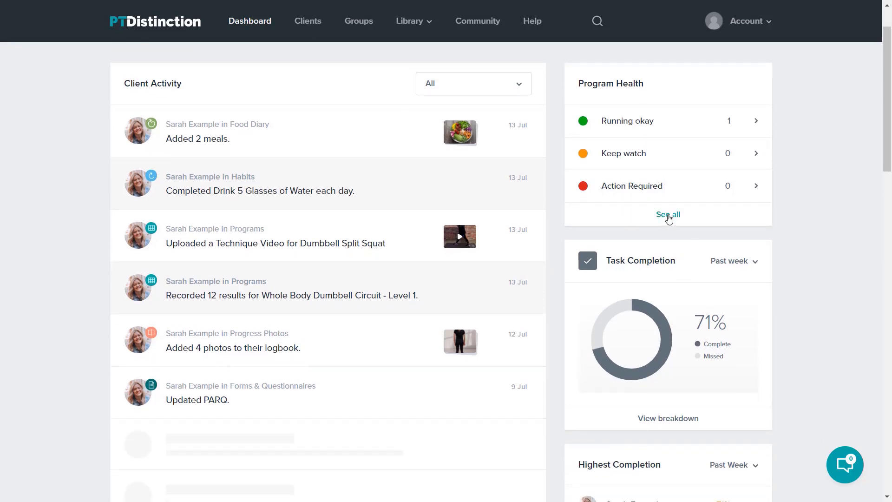
pyautogui.click(668, 215)
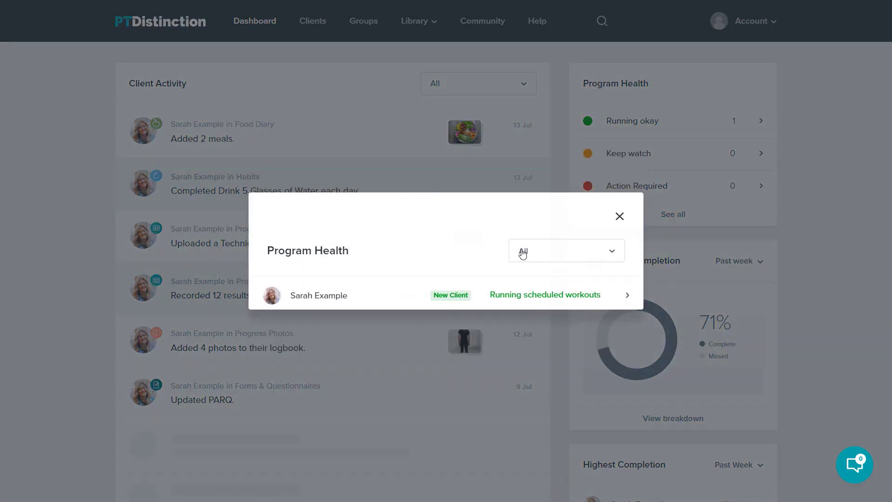
pyautogui.click(620, 217)
pyautogui.scroll(-1, 811, 168)
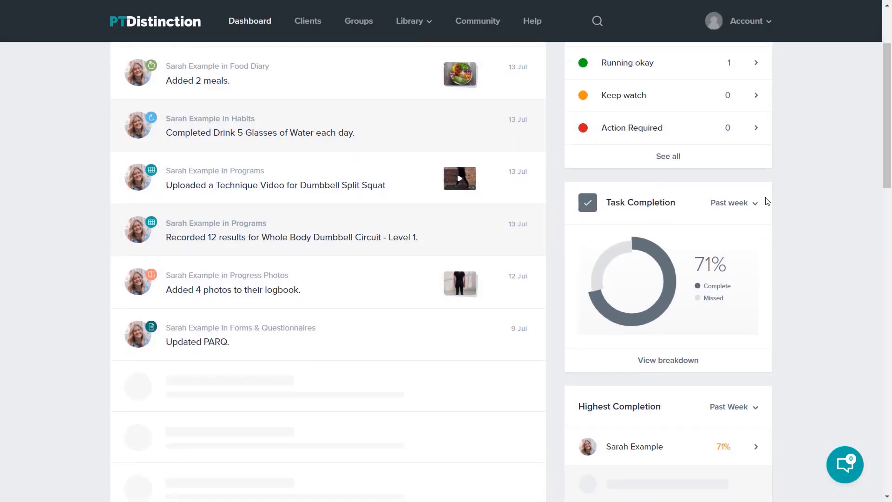
# Drill from the 71% Task Completion breakdown into the past week's scheduled Habits tasks
pyautogui.scroll(-1, 797, 205)
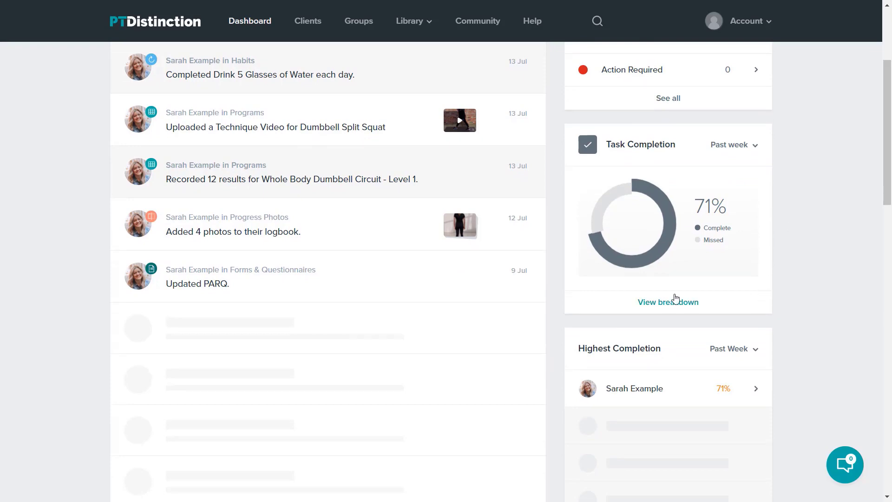
pyautogui.click(671, 304)
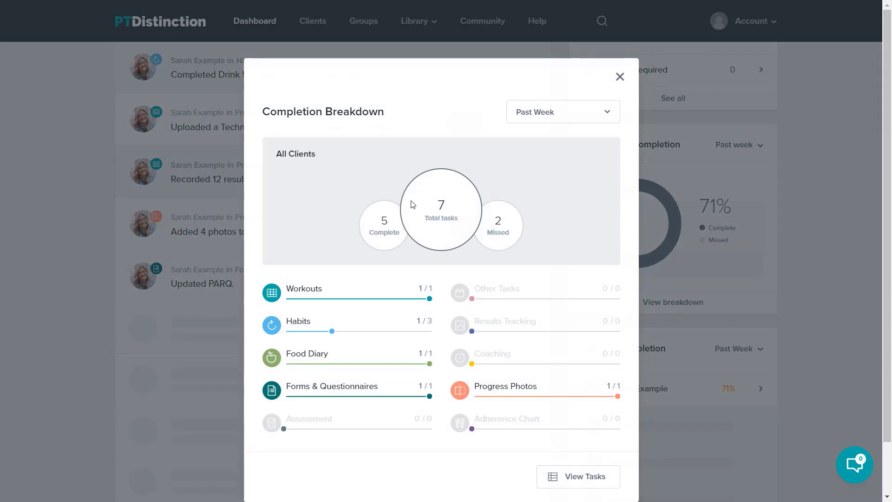
pyautogui.scroll(-1, 405, 209)
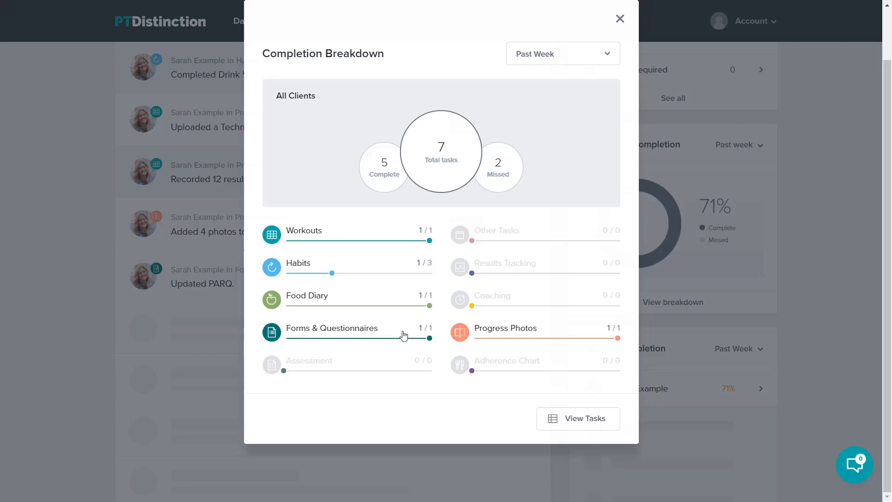
pyautogui.click(321, 271)
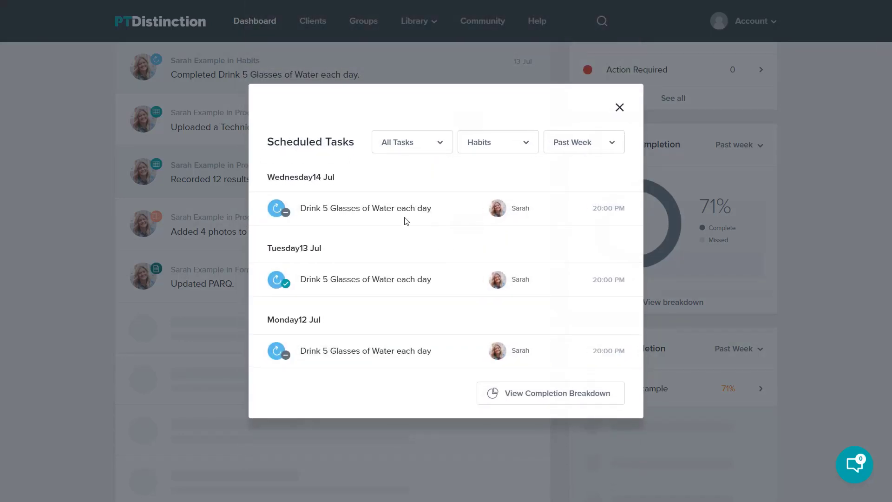
# Close the Scheduled Tasks list and scroll down to the Workout Activity chart
pyautogui.click(619, 108)
pyautogui.scroll(-2, 798, 177)
pyautogui.scroll(-1, 767, 150)
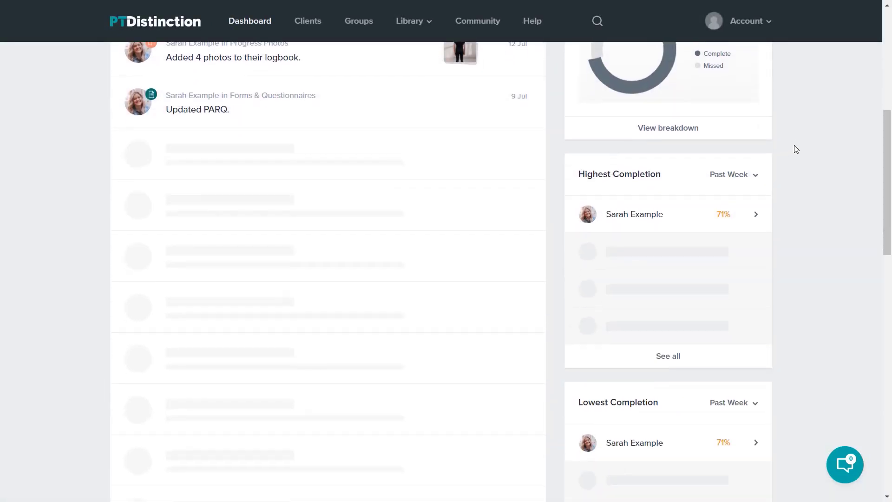
pyautogui.scroll(-1, 824, 179)
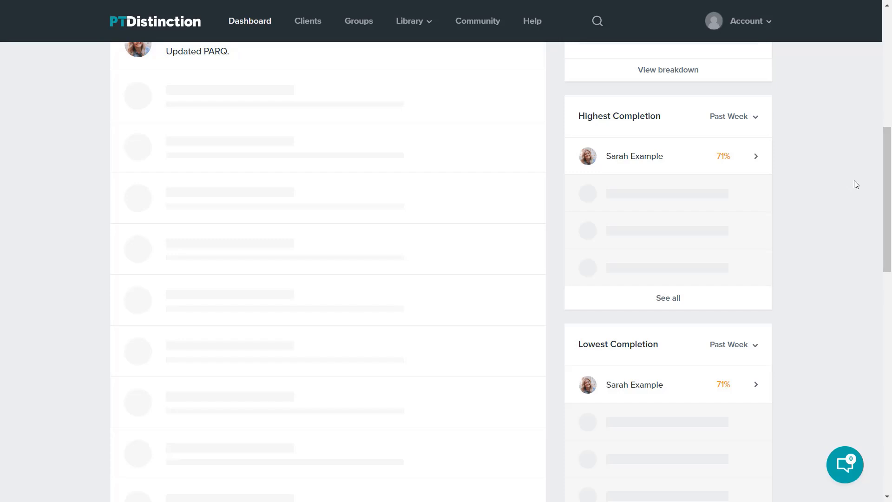
pyautogui.scroll(-3, 854, 181)
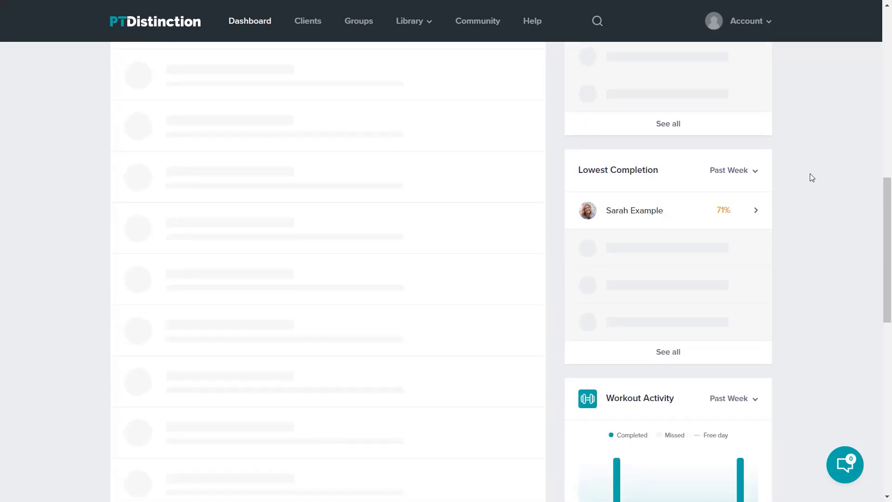
pyautogui.scroll(-1, 810, 174)
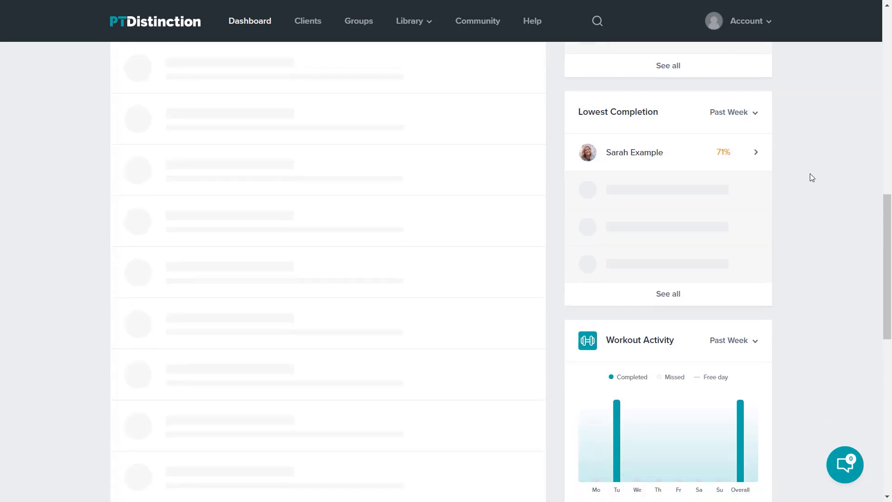
pyautogui.scroll(-4, 810, 174)
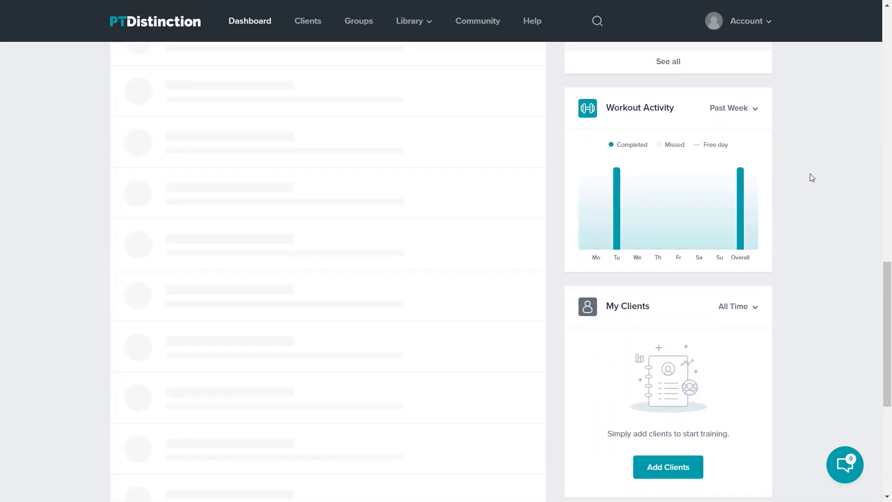
pyautogui.click(754, 114)
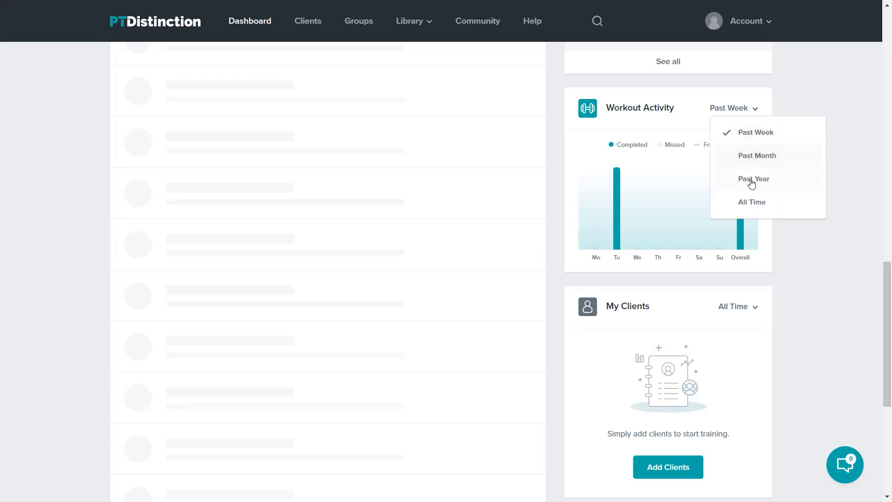
pyautogui.click(755, 113)
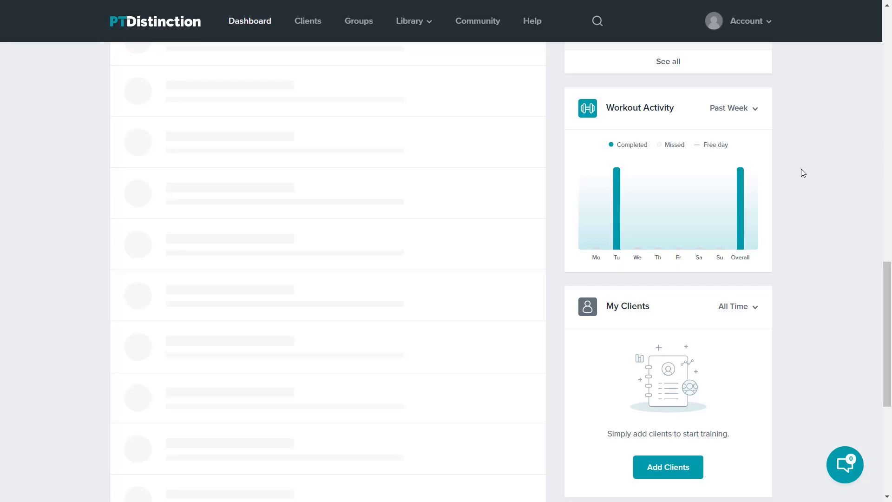
pyautogui.scroll(-3, 803, 171)
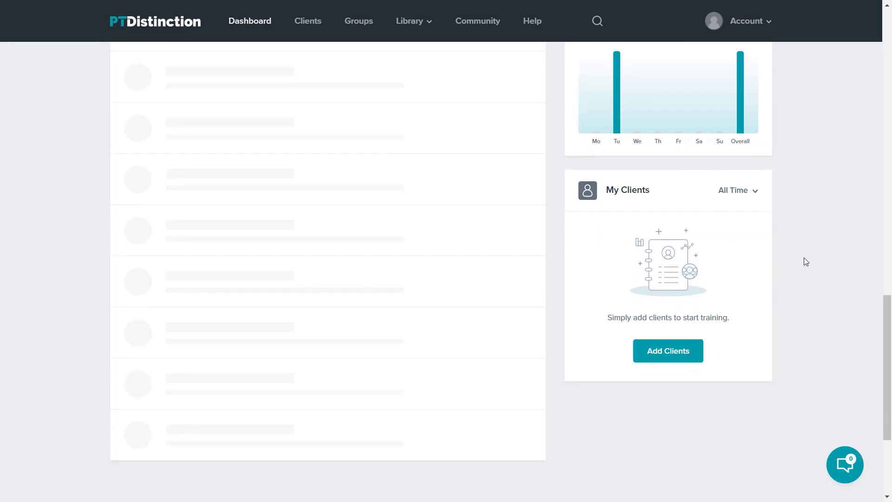
pyautogui.scroll(20, 806, 262)
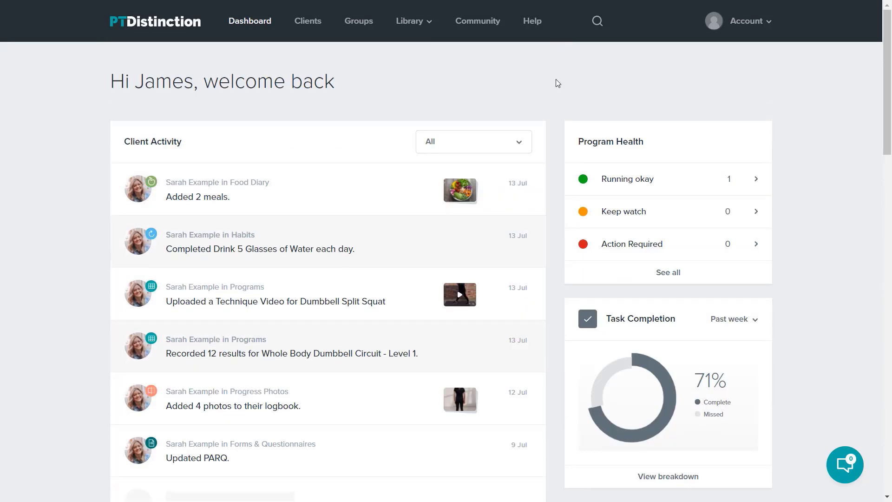
# Search for the client by name and open her dashboard from the results
pyautogui.click(598, 21)
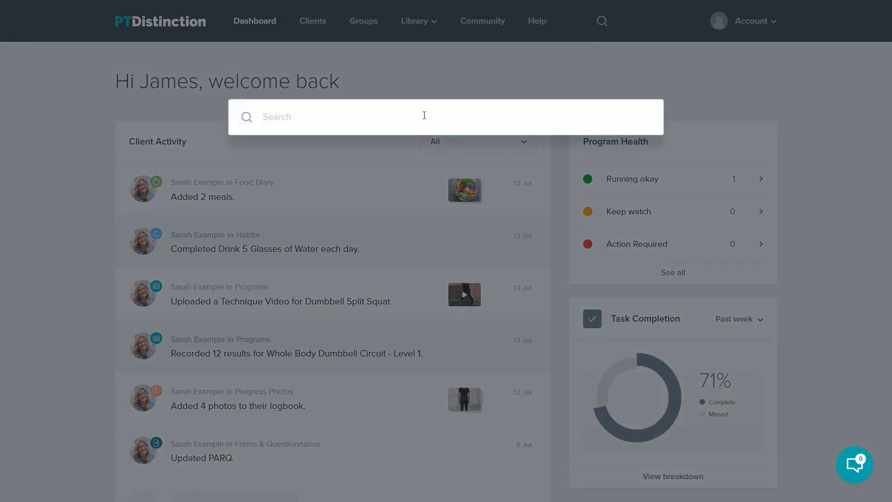
pyautogui.write('sarah')
pyautogui.click(387, 185)
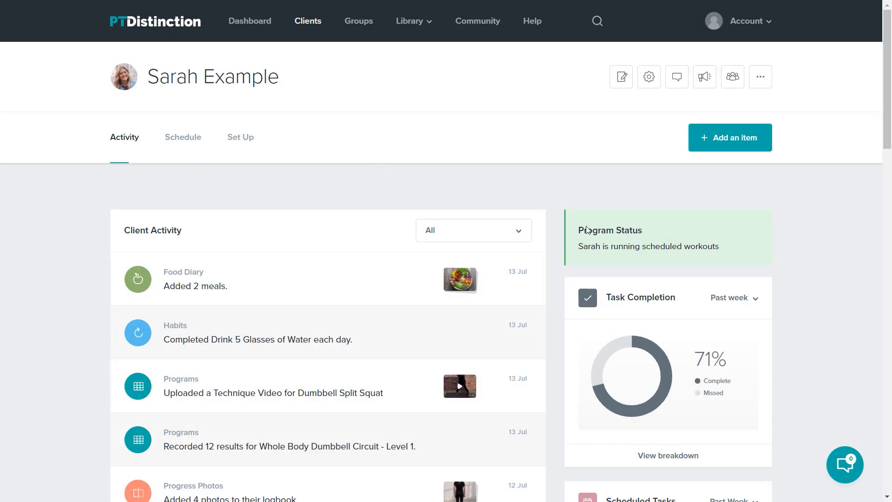
pyautogui.click(507, 232)
pyautogui.scroll(-1, 499, 274)
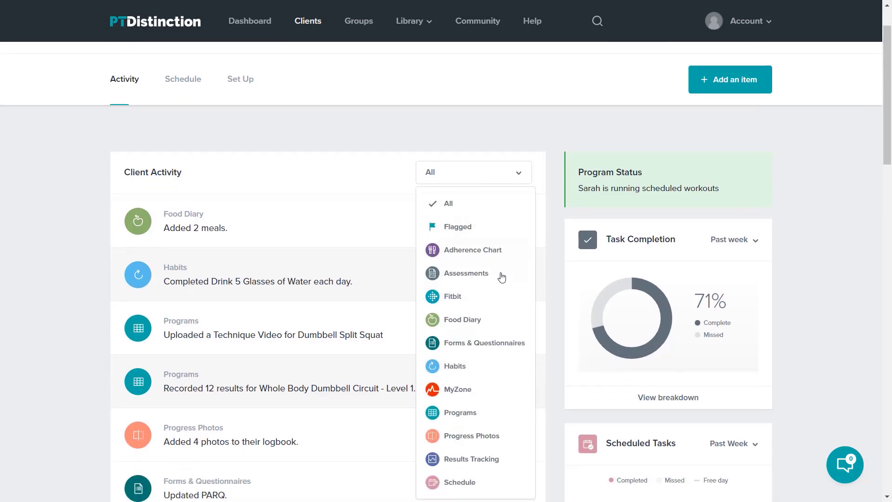
pyautogui.click(517, 177)
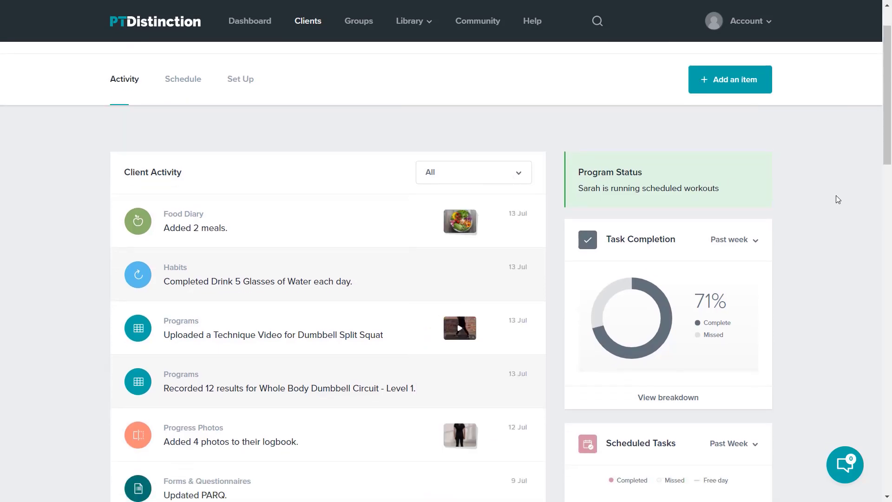
pyautogui.scroll(-2, 838, 200)
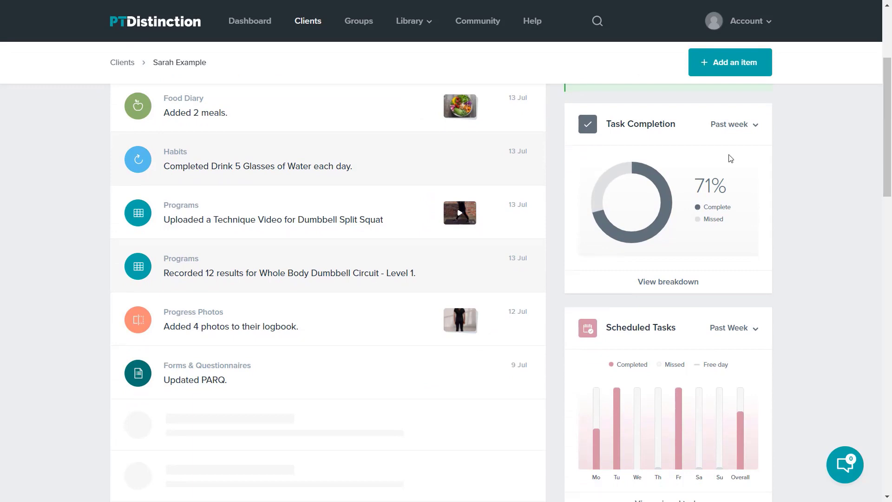
pyautogui.scroll(-1, 776, 179)
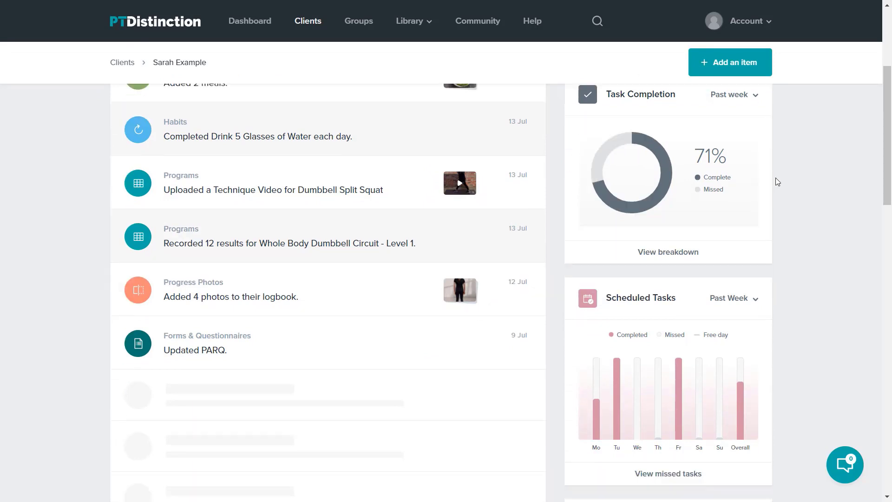
pyautogui.scroll(-6, 776, 179)
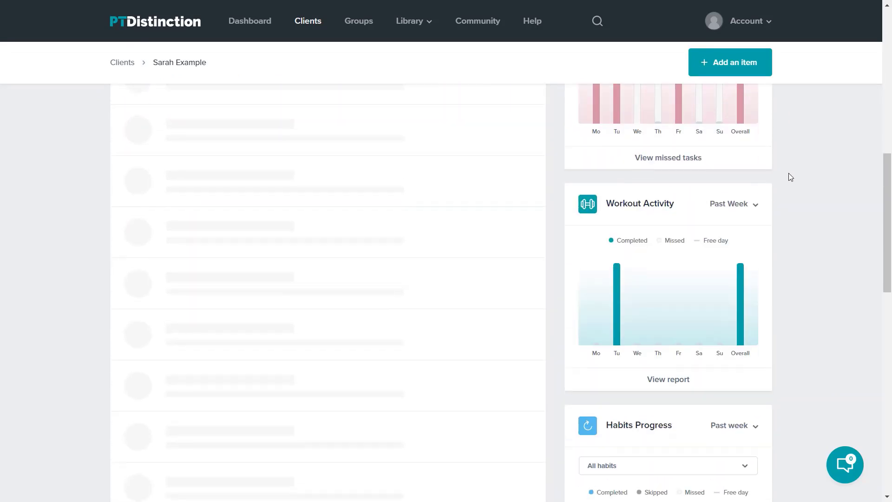
pyautogui.scroll(-3, 791, 175)
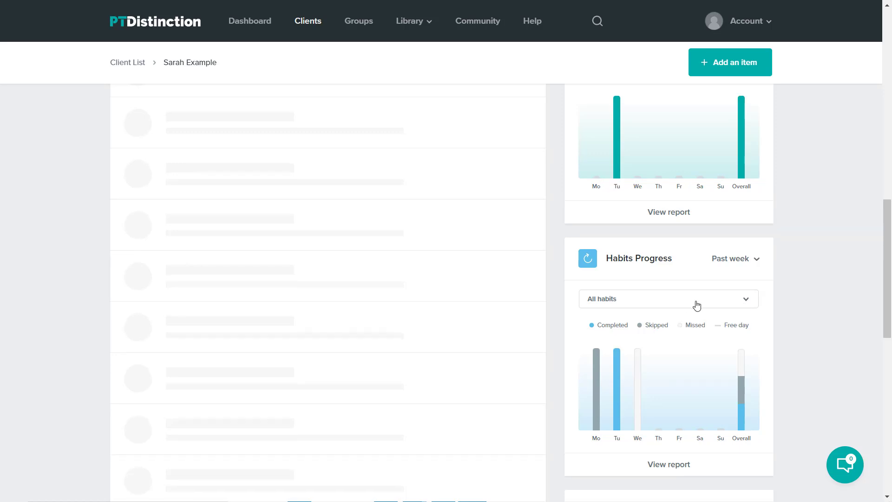
pyautogui.scroll(-3, 697, 305)
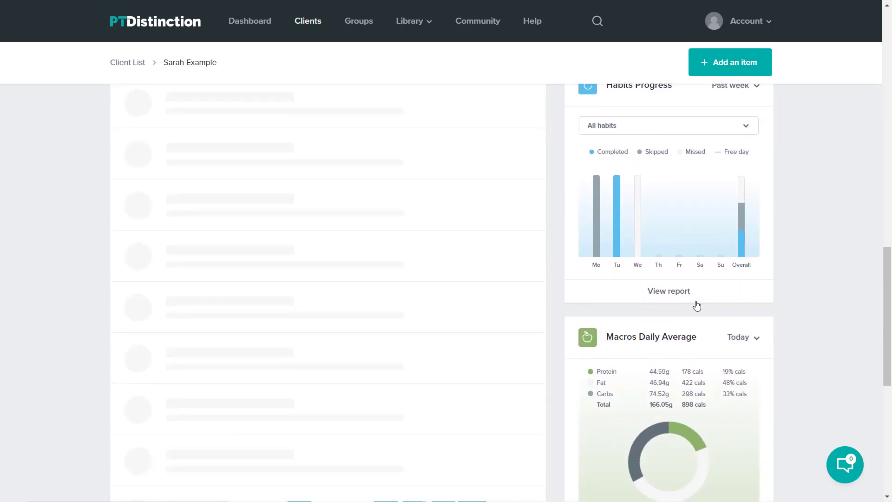
pyautogui.scroll(-2, 697, 306)
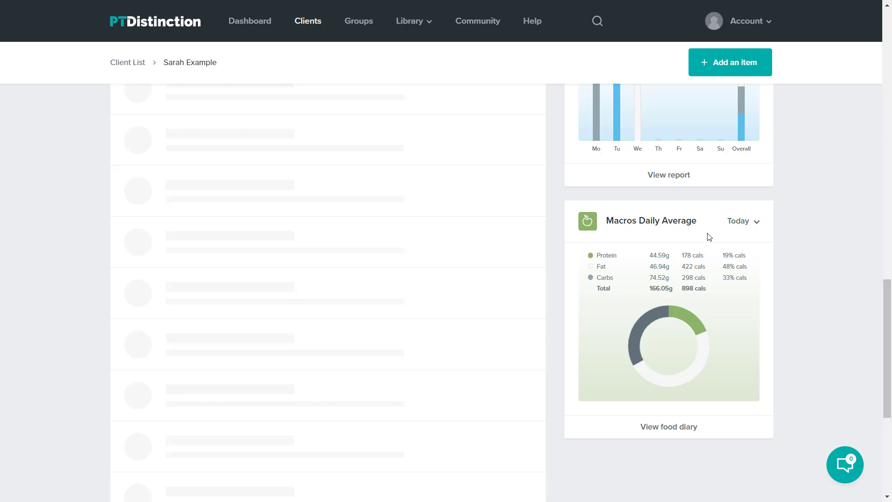
pyautogui.scroll(8, 709, 237)
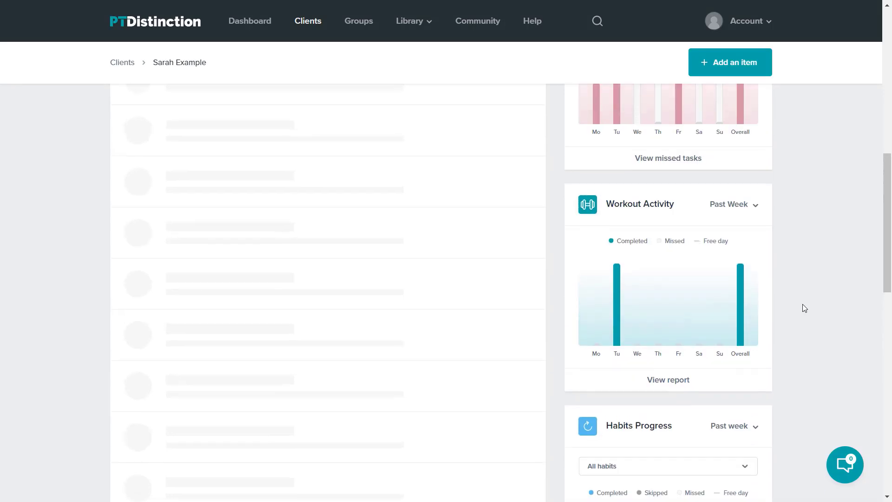
pyautogui.scroll(10, 803, 308)
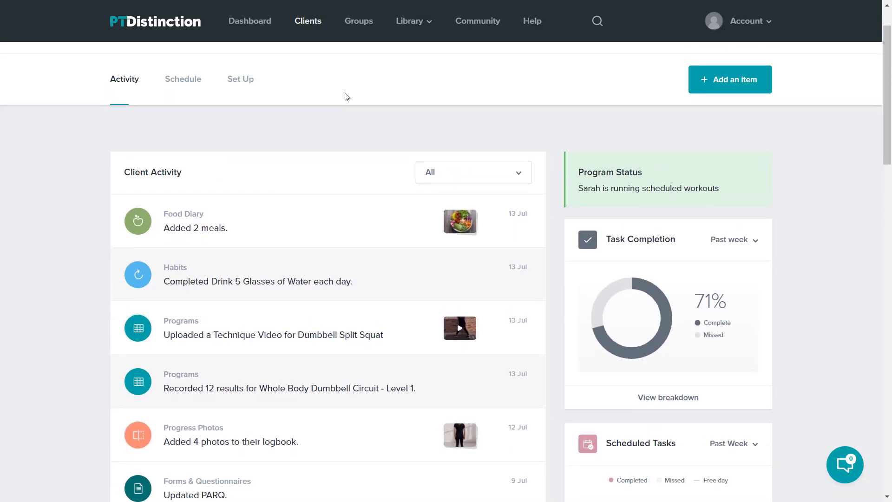